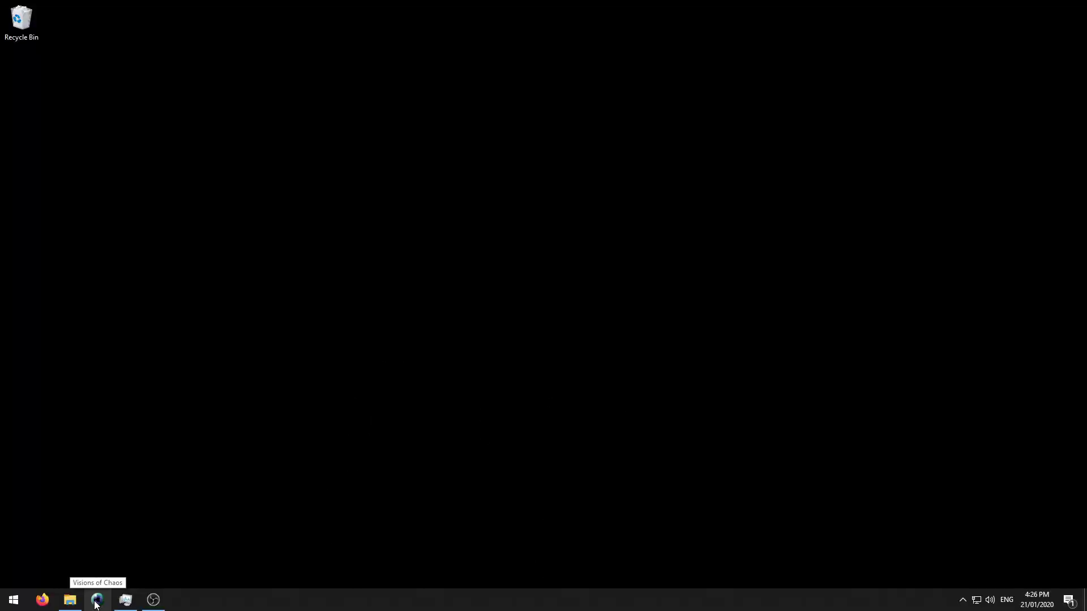
Launch Visions of Chaos and accept the HP LaserJet printer setup on A4 portrait paper.
{"action": "left_click", "coordinate": [97, 603]}
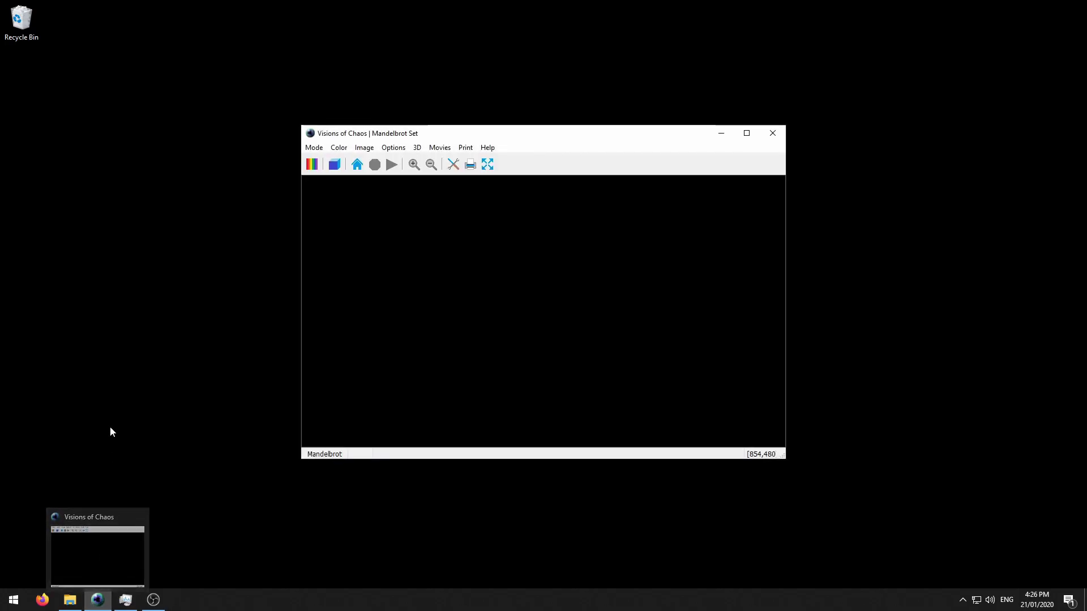
{"action": "left_click", "coordinate": [465, 147]}
{"action": "left_click", "coordinate": [483, 175]}
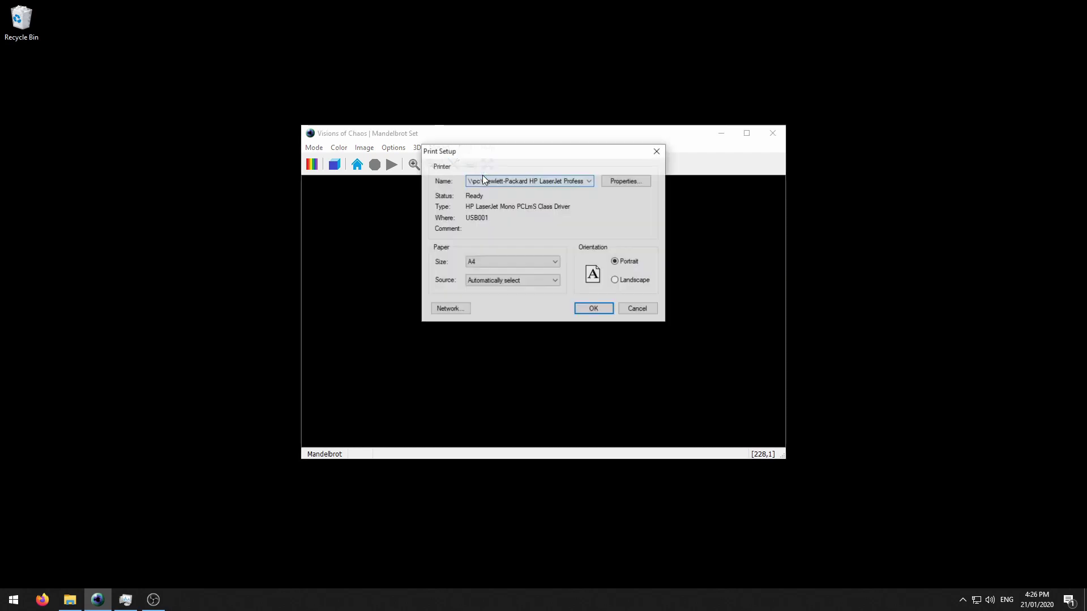
{"action": "left_click", "coordinate": [592, 309]}
Switch to Mandelbrot/Julia Sets fractal mode and render the set with default settings.
{"action": "left_click", "coordinate": [314, 148]}
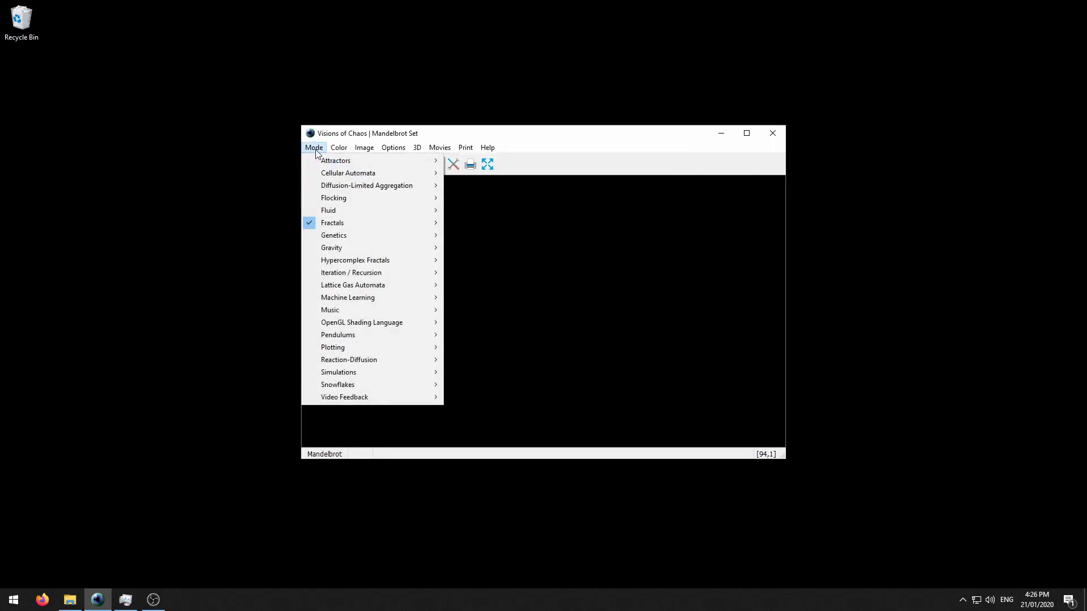
{"action": "mouse_move", "coordinate": [351, 223]}
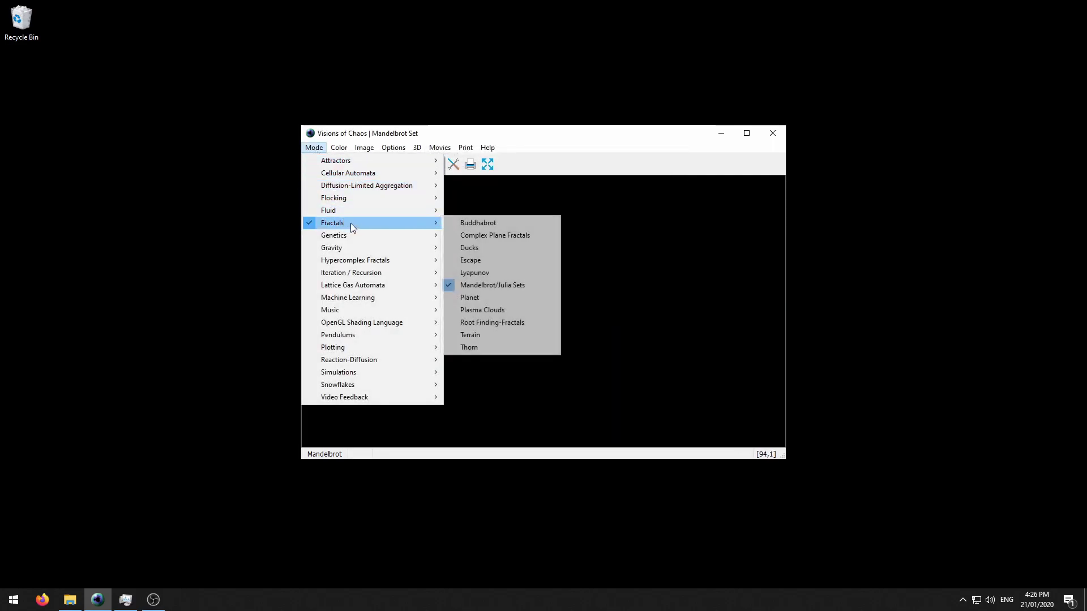
{"action": "left_click", "coordinate": [496, 286]}
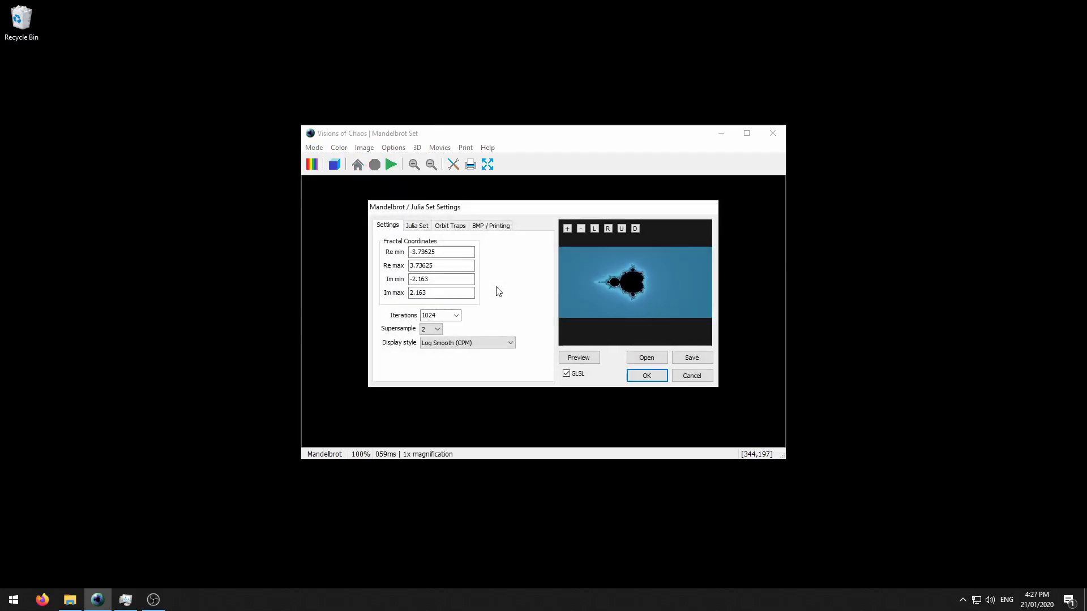
{"action": "key", "text": "Return"}
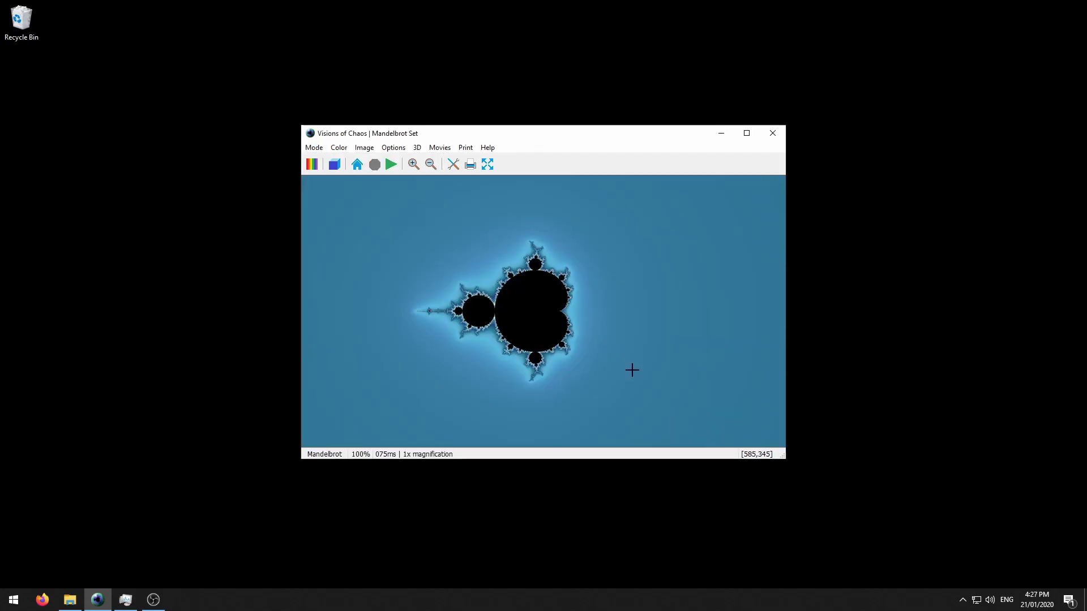
Zoom successively into the set's edge through 94x and 915x to 8,885x magnification.
{"action": "left_click", "coordinate": [475, 292]}
{"action": "double_click", "coordinate": [457, 290]}
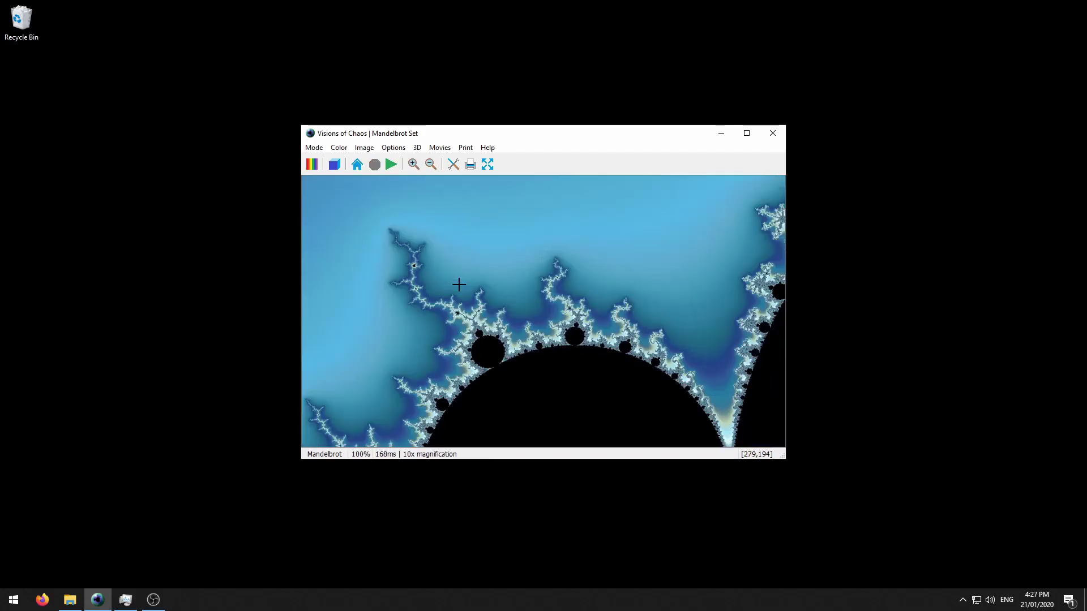
{"action": "left_click", "coordinate": [462, 312]}
{"action": "double_click", "coordinate": [455, 312]}
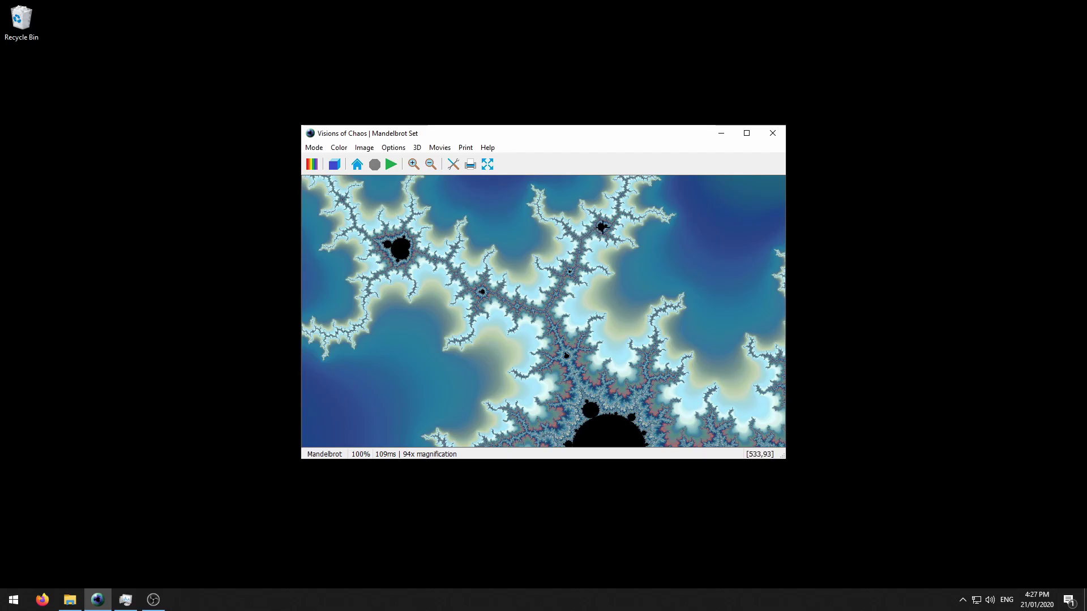
{"action": "left_click", "coordinate": [604, 226]}
{"action": "double_click", "coordinate": [603, 227]}
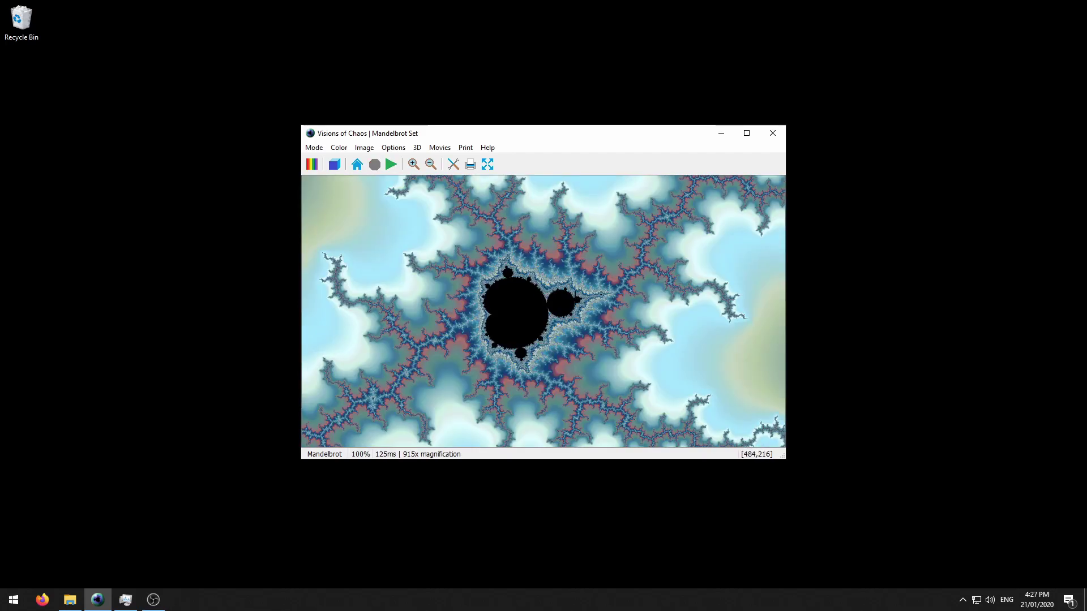
{"action": "left_click", "coordinate": [602, 295]}
{"action": "double_click", "coordinate": [585, 290]}
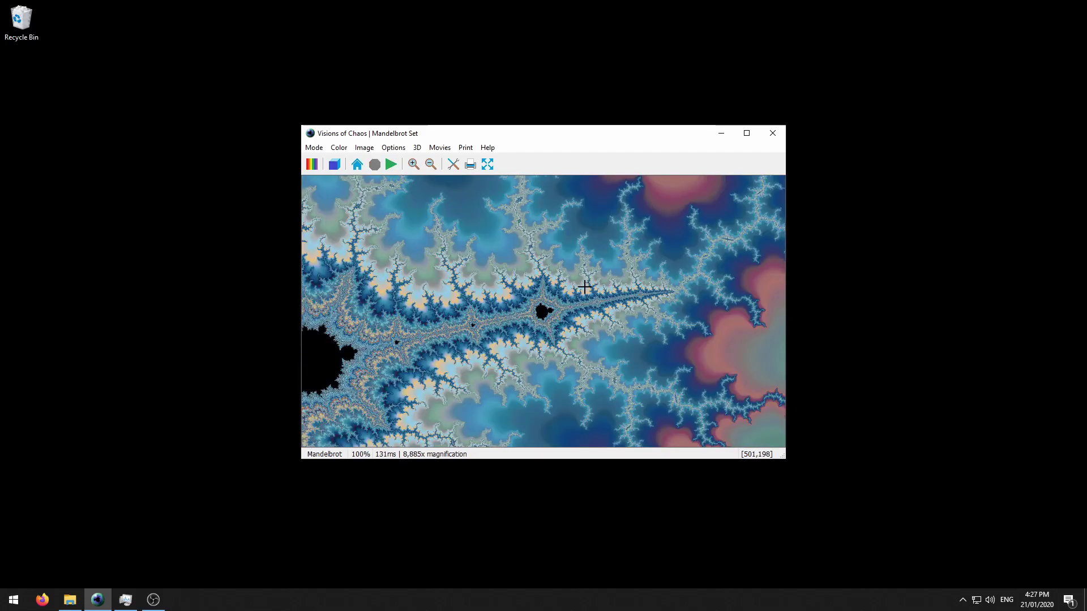
Load the print test 9.FRA example file into the Mandelbrot / Julia Set settings.
{"action": "left_click", "coordinate": [358, 166]}
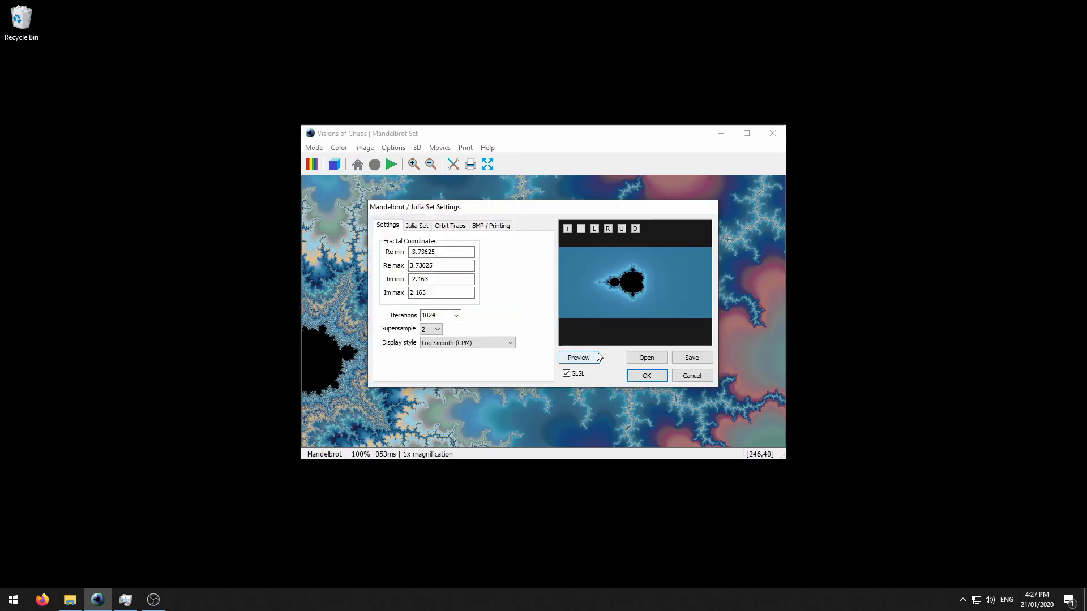
{"action": "left_click", "coordinate": [631, 358]}
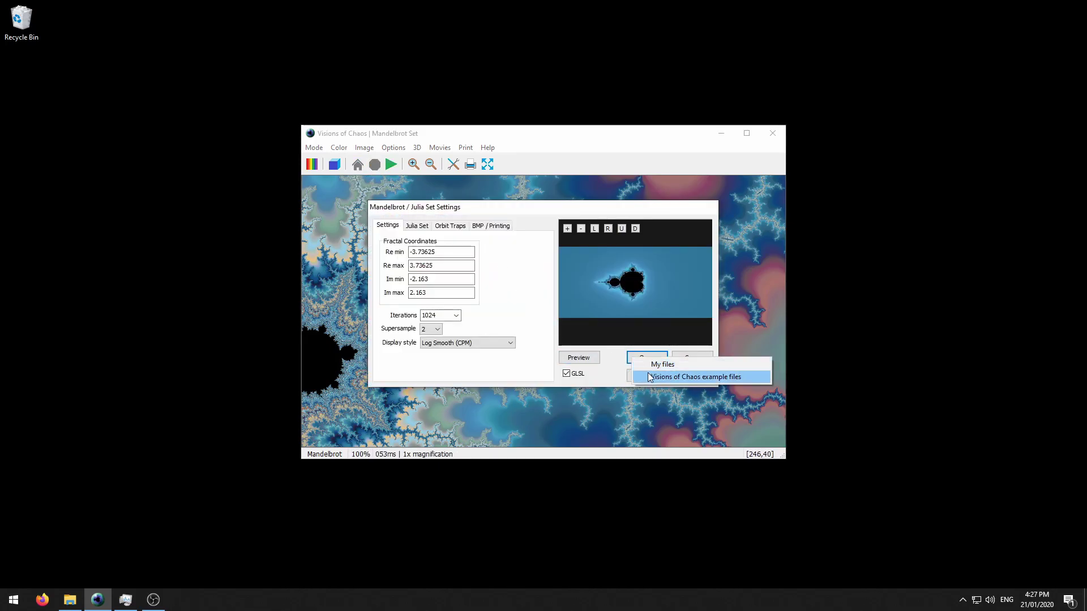
{"action": "left_click", "coordinate": [649, 377]}
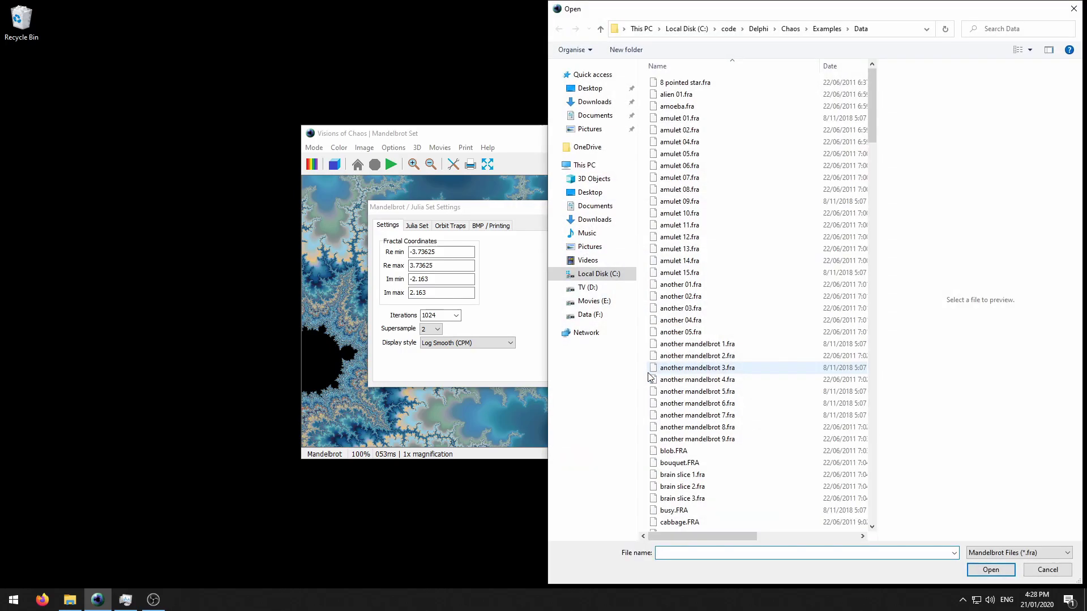
{"action": "left_click_drag", "start_coordinate": [872, 97], "coordinate": [865, 412]}
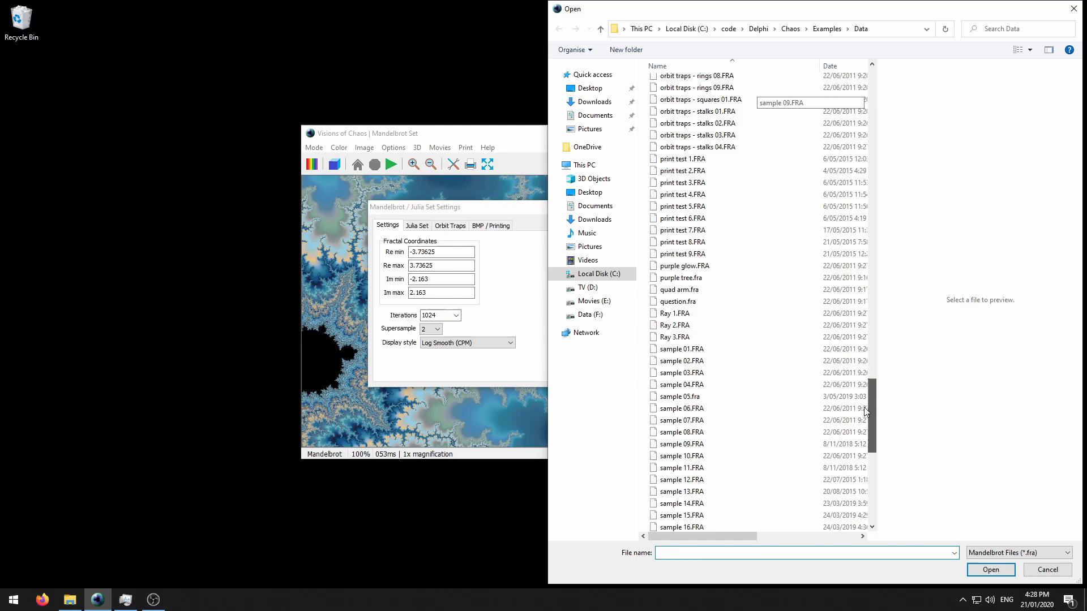
{"action": "double_click", "coordinate": [691, 254]}
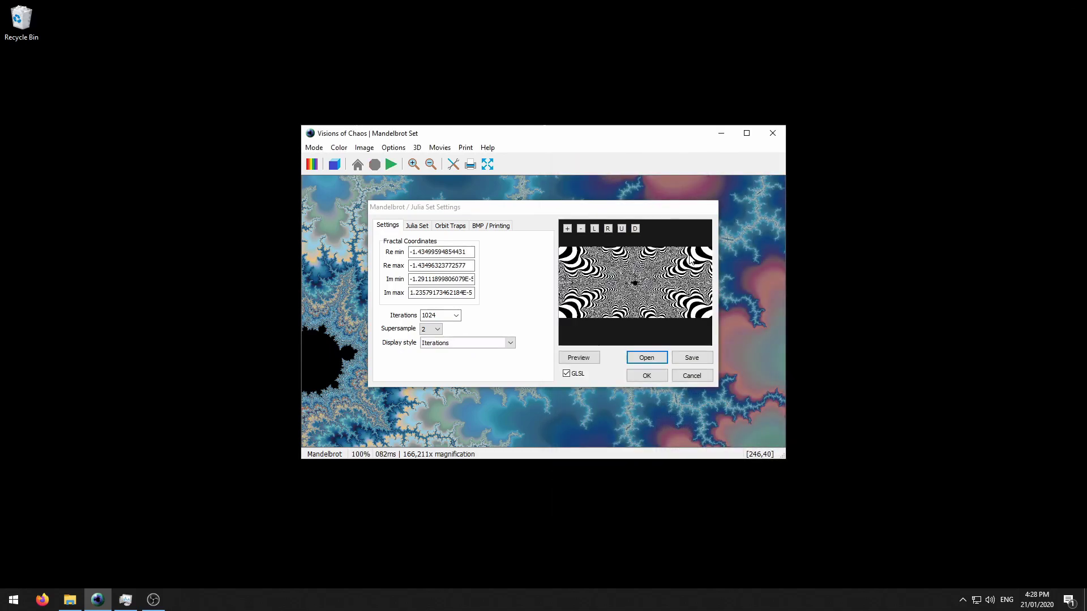
Apply the print test 9 preset, rendering the striped fractal at 166,211x magnification.
{"action": "left_click", "coordinate": [646, 376]}
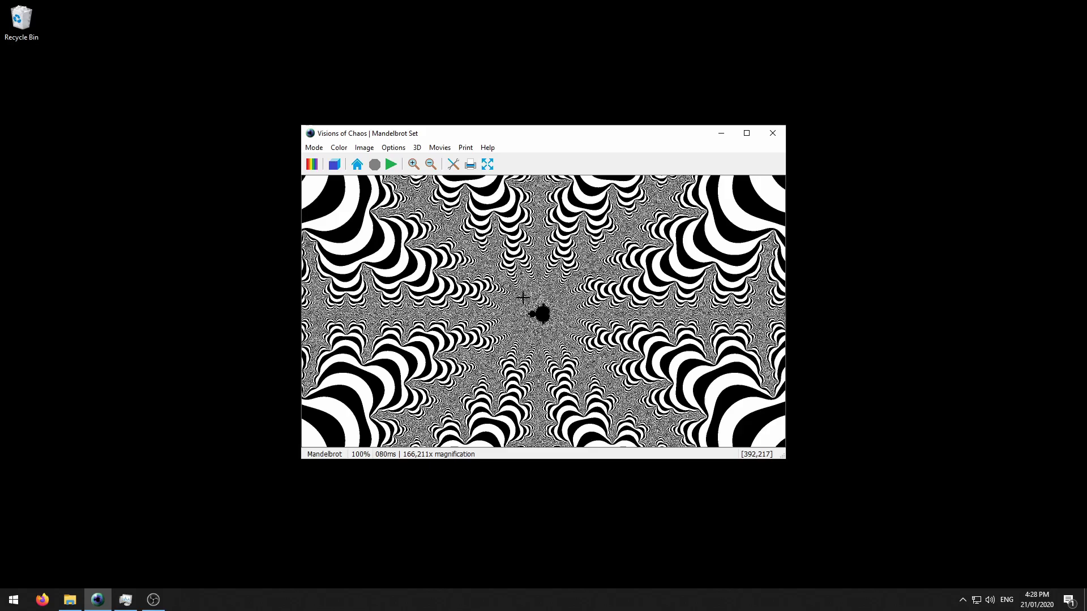
Set up a multiple page tiled poster: 3×2 pages, 4760×6815 pixels, Printer output.
{"action": "left_click", "coordinate": [391, 165]}
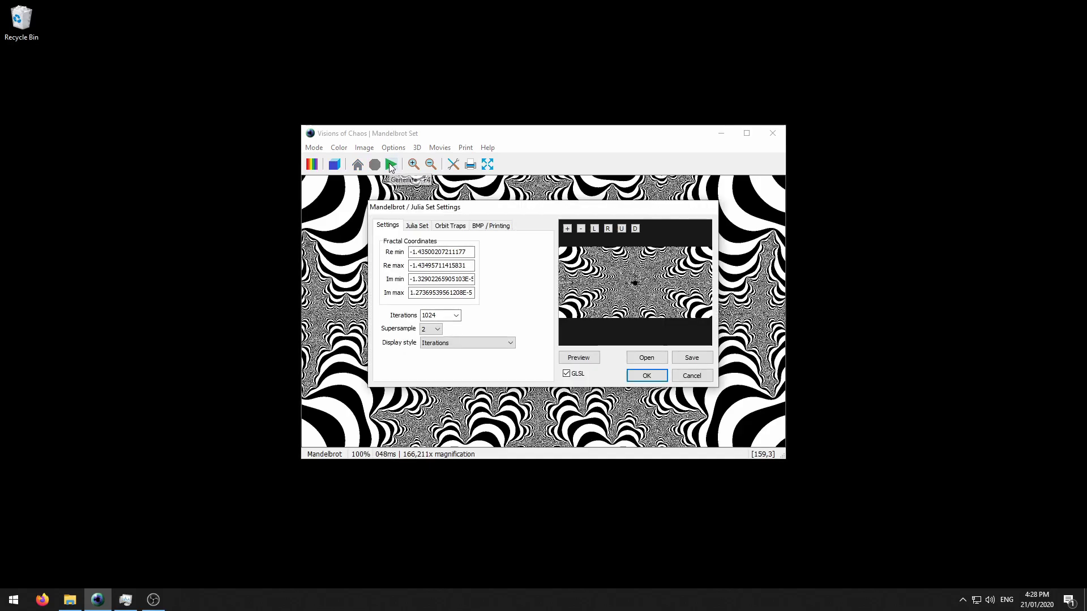
{"action": "left_click", "coordinate": [495, 227]}
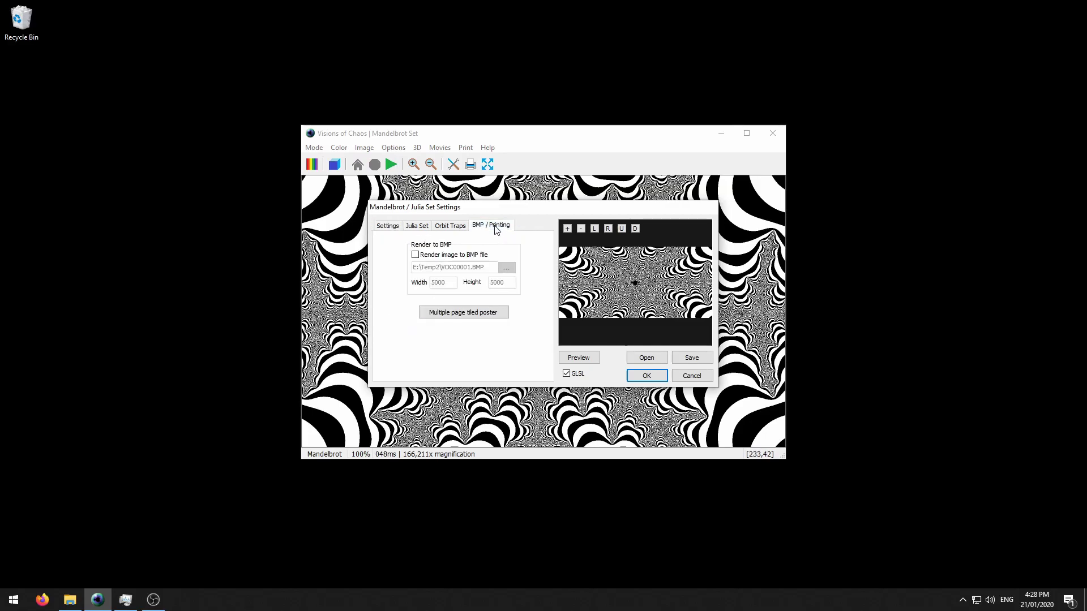
{"action": "left_click", "coordinate": [474, 315]}
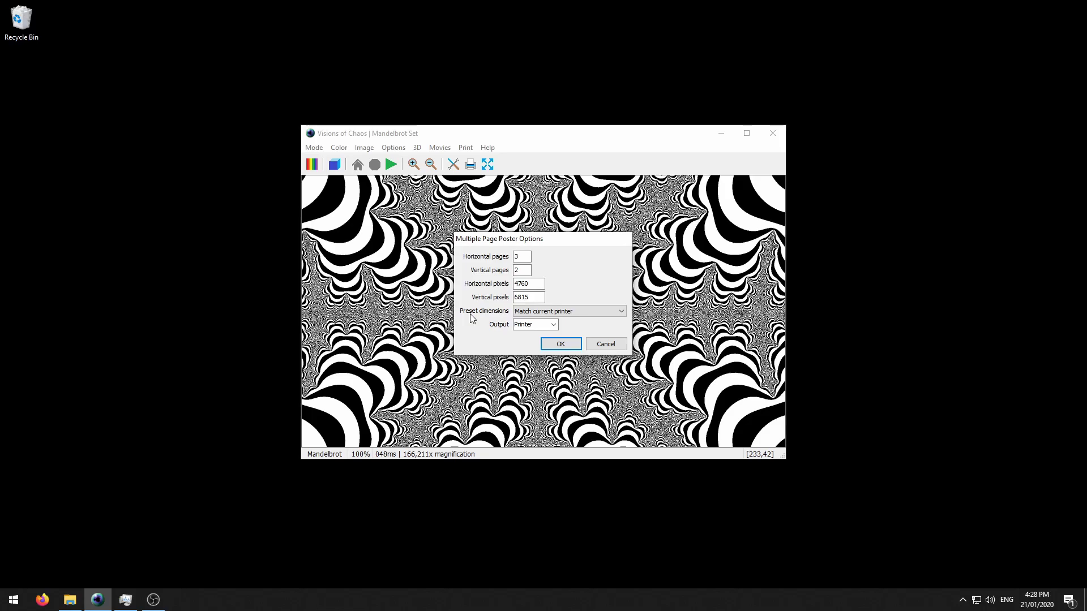
{"action": "left_click", "coordinate": [554, 312]}
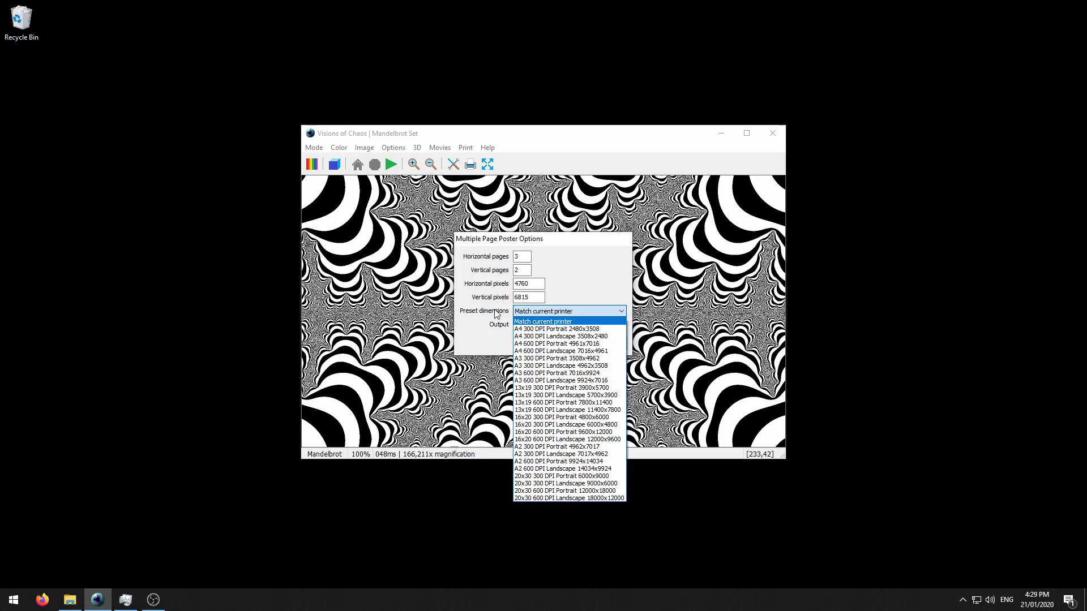
{"action": "left_click", "coordinate": [542, 310]}
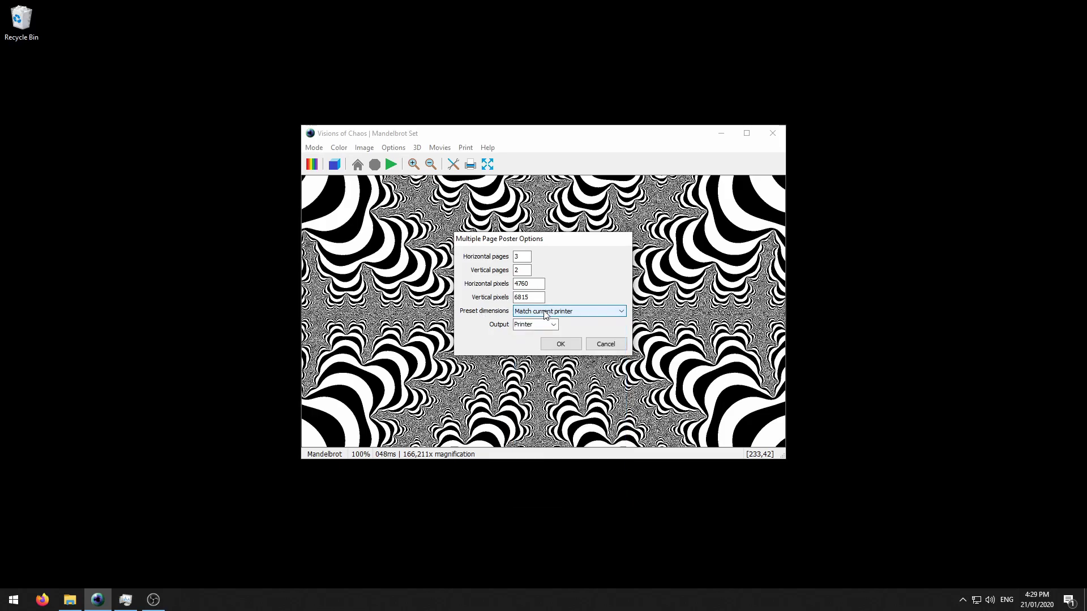
{"action": "double_click", "coordinate": [521, 283]}
{"action": "left_click", "coordinate": [516, 294]}
Start generating the poster, with tile 1 of 6 rendering at 822,106x magnification.
{"action": "left_click", "coordinate": [560, 344]}
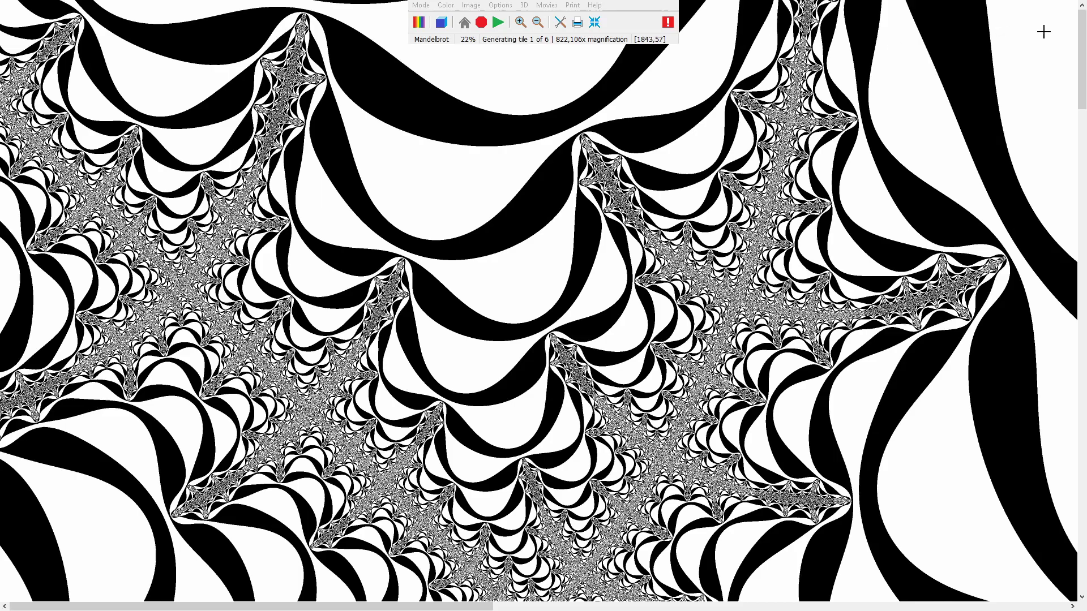
{"action": "left_click_drag", "start_coordinate": [1082, 32], "coordinate": [1082, 145]}
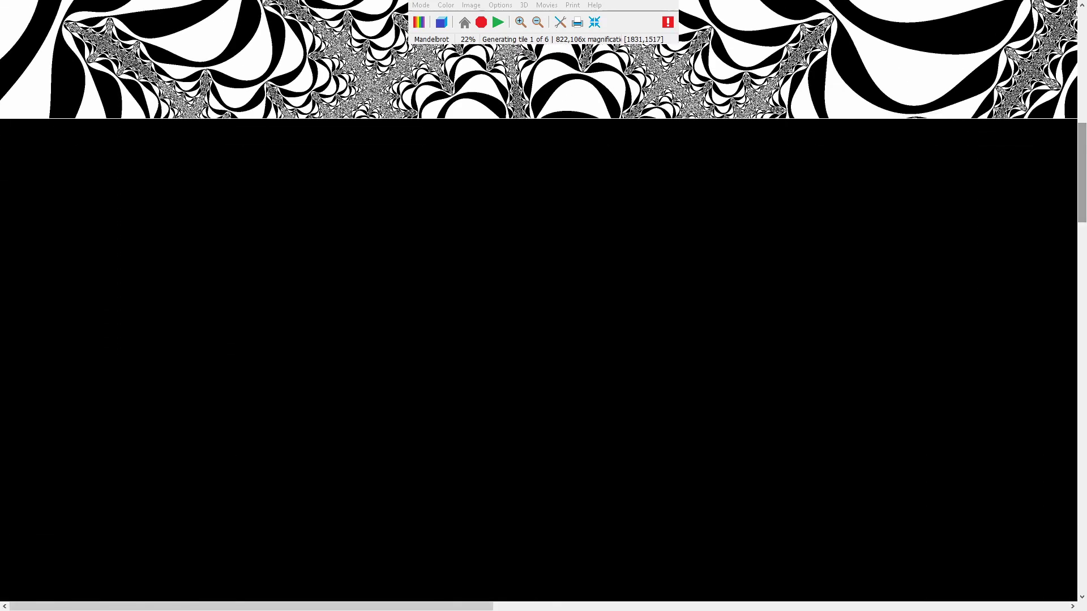
{"action": "left_click_drag", "start_coordinate": [480, 606], "coordinate": [989, 585]}
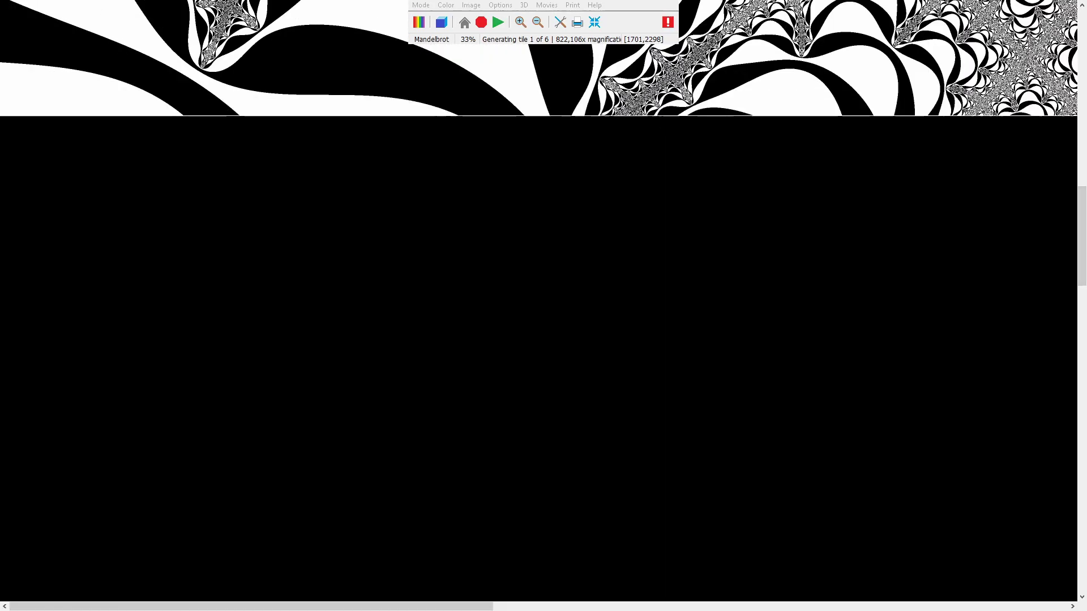